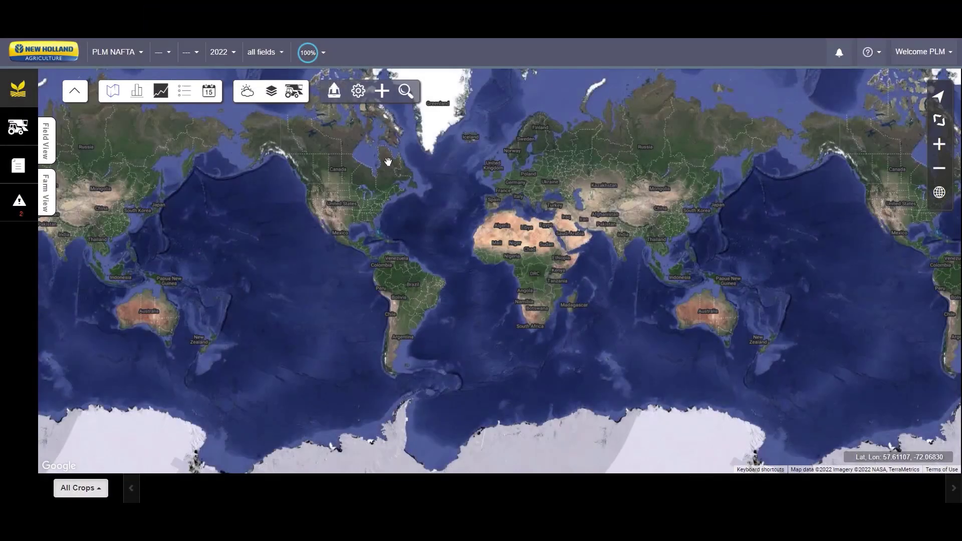
# Start a 3rd Party Data upload and show its Supported Formats table
pyautogui.click(383, 94)
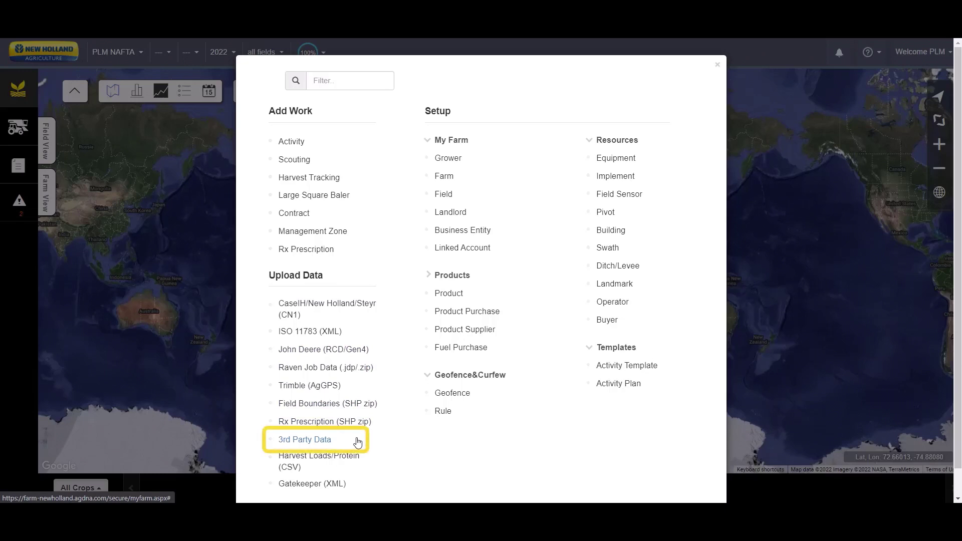
pyautogui.click(357, 439)
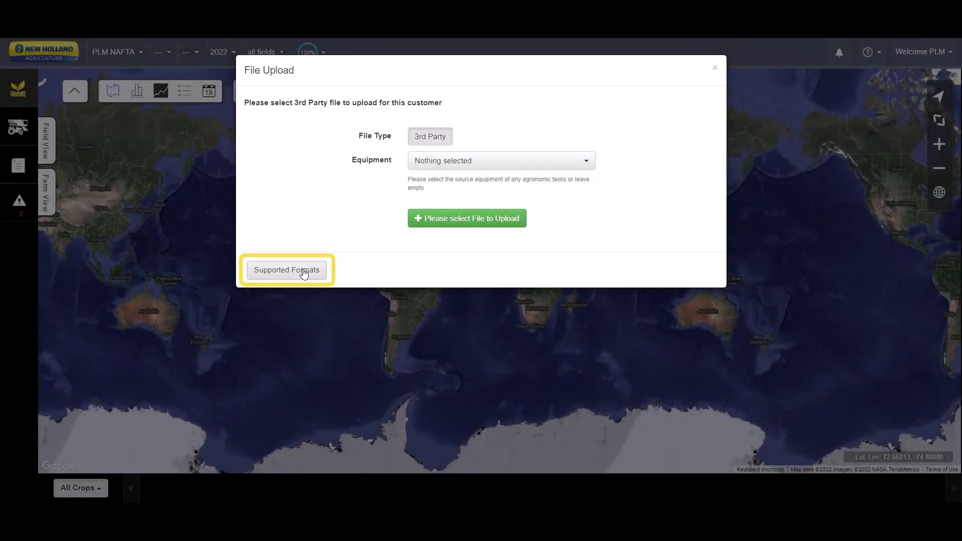
pyautogui.click(303, 271)
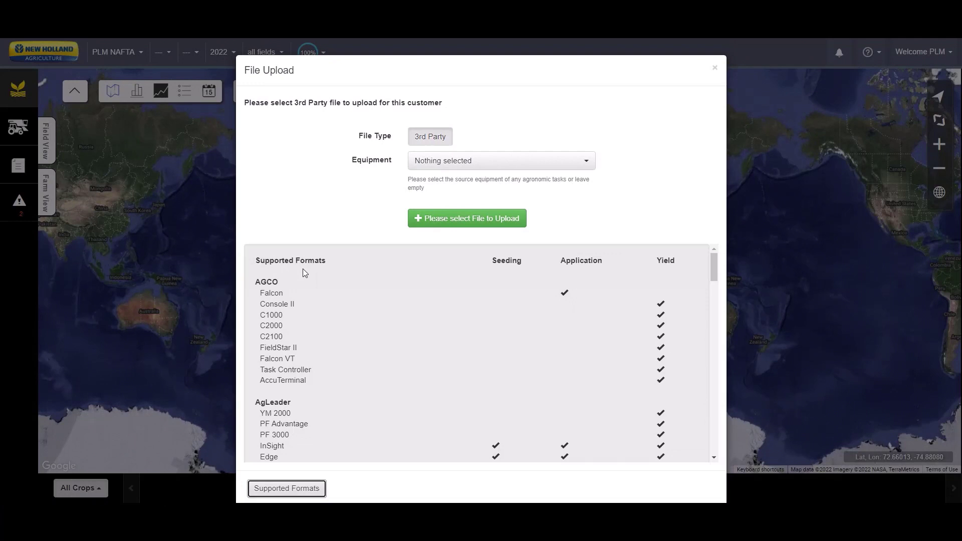
pyautogui.scroll(-5, 383, 335)
pyautogui.scroll(-2, 383, 338)
pyautogui.scroll(-4, 383, 338)
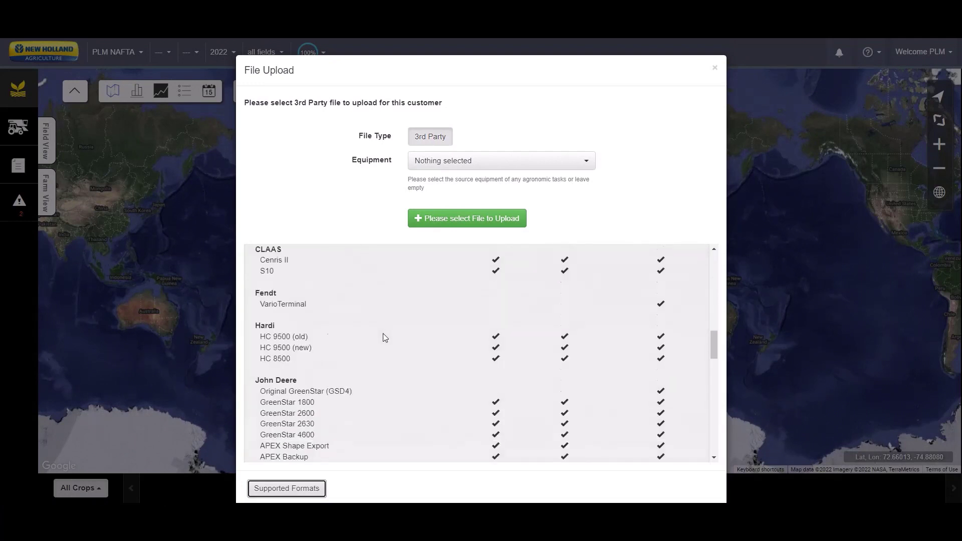
pyautogui.scroll(-4, 383, 337)
pyautogui.scroll(-4, 383, 338)
pyautogui.scroll(-5, 383, 338)
pyautogui.scroll(-2, 383, 338)
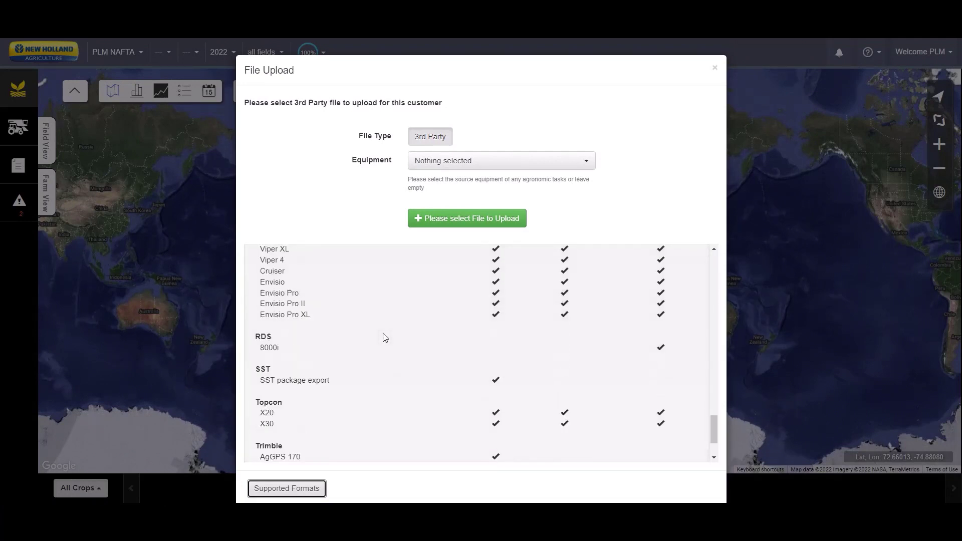
pyautogui.scroll(-2, 383, 338)
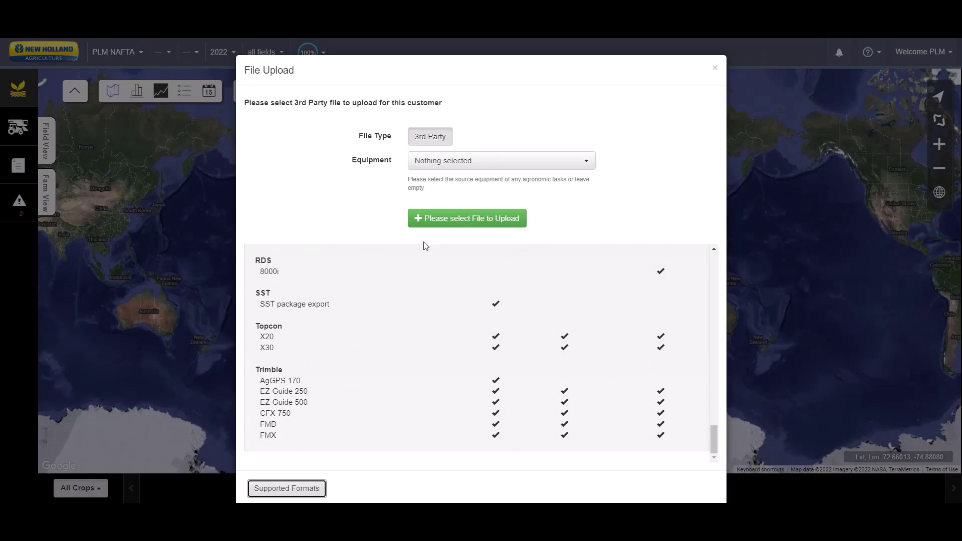
pyautogui.click(446, 219)
# Upload JD-Data.zip as the third-party data file
pyautogui.click(448, 216)
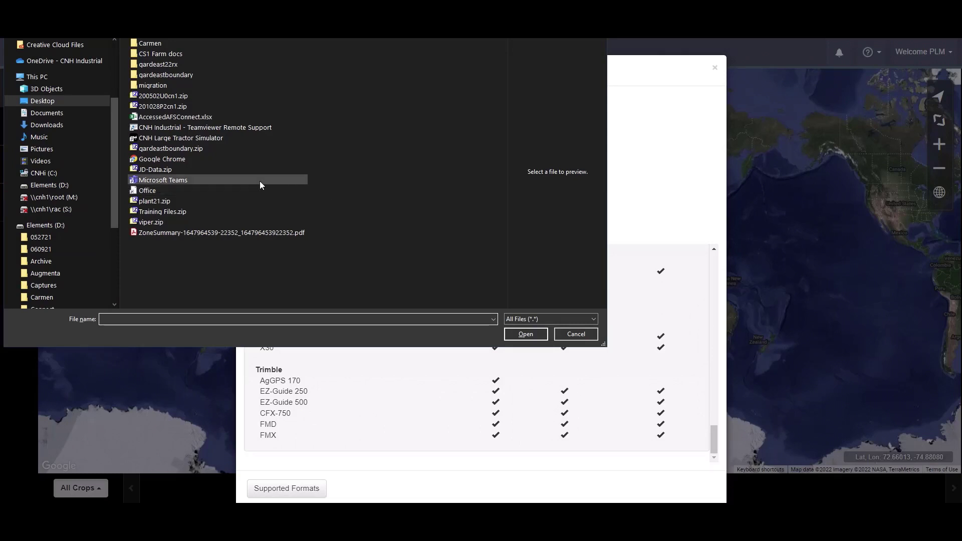
pyautogui.click(241, 170)
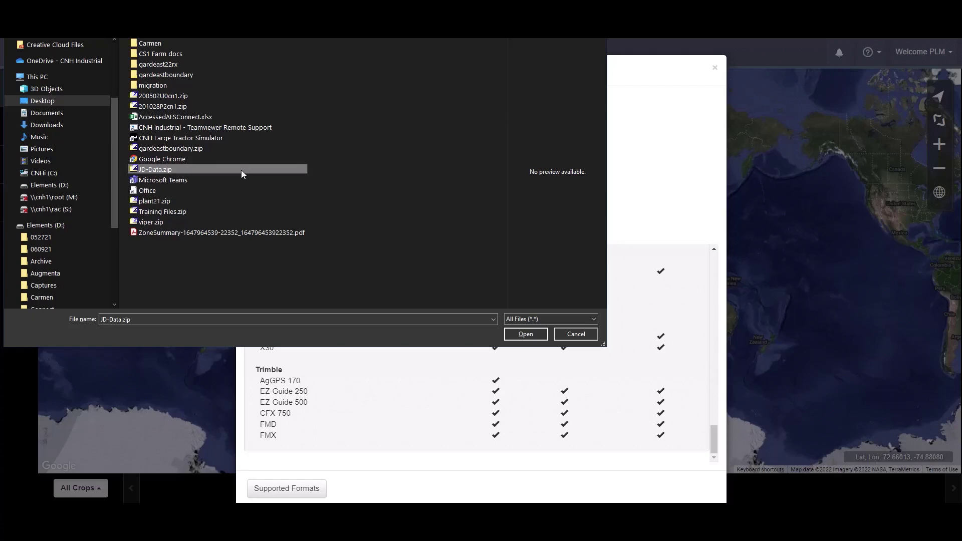
pyautogui.click(526, 335)
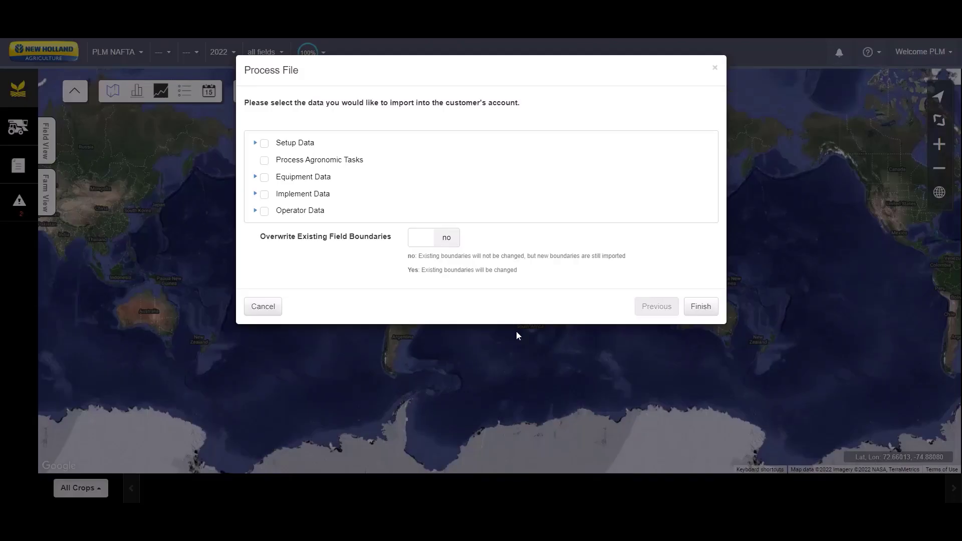
# Import Carmen's setup data, agronomic tasks, equipment, implements and operators without overwriting field boundaries
pyautogui.click(256, 143)
pyautogui.click(263, 143)
pyautogui.click(264, 177)
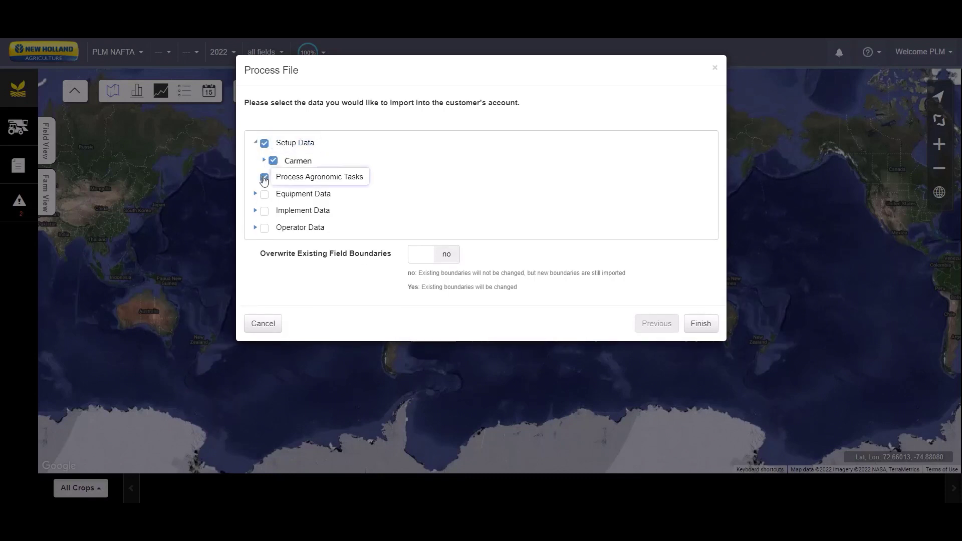
pyautogui.click(263, 195)
pyautogui.click(264, 211)
pyautogui.click(264, 228)
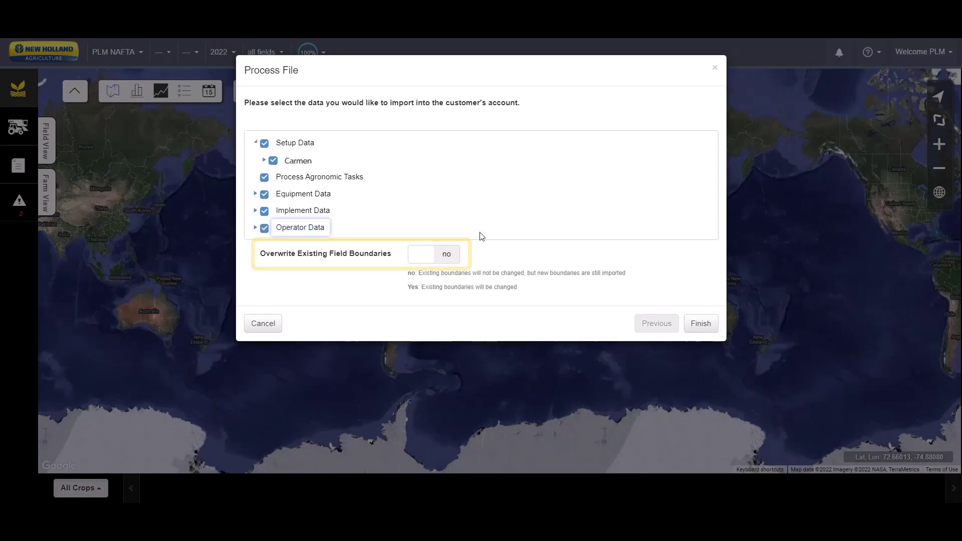
pyautogui.click(702, 325)
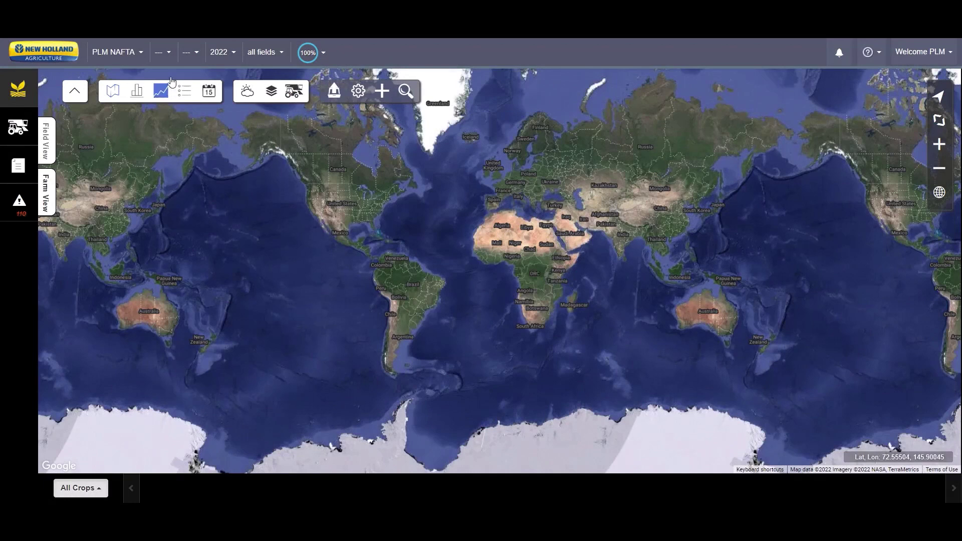
# Filter the map to grower Carmen, season 2021 and field GARD EAST
pyautogui.click(169, 52)
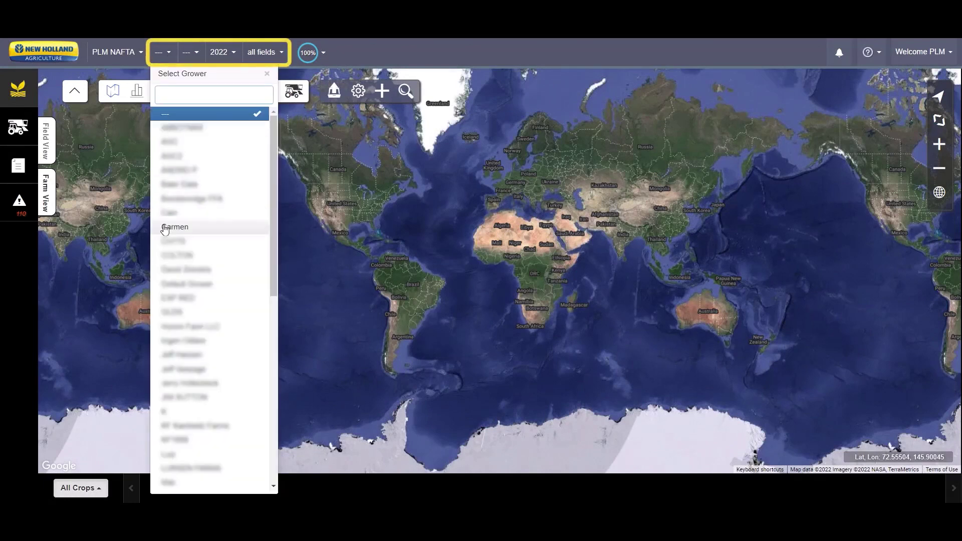
pyautogui.click(166, 225)
pyautogui.click(270, 53)
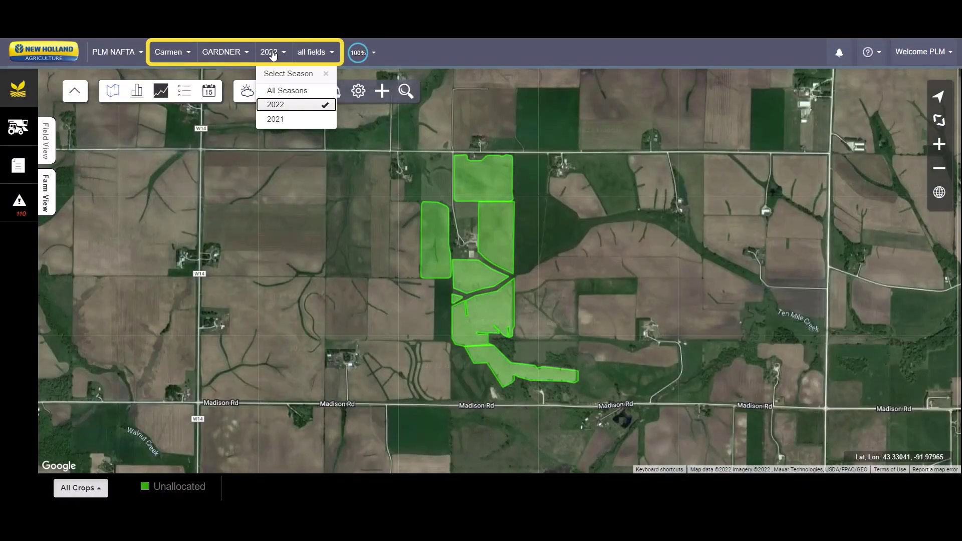
pyautogui.click(275, 120)
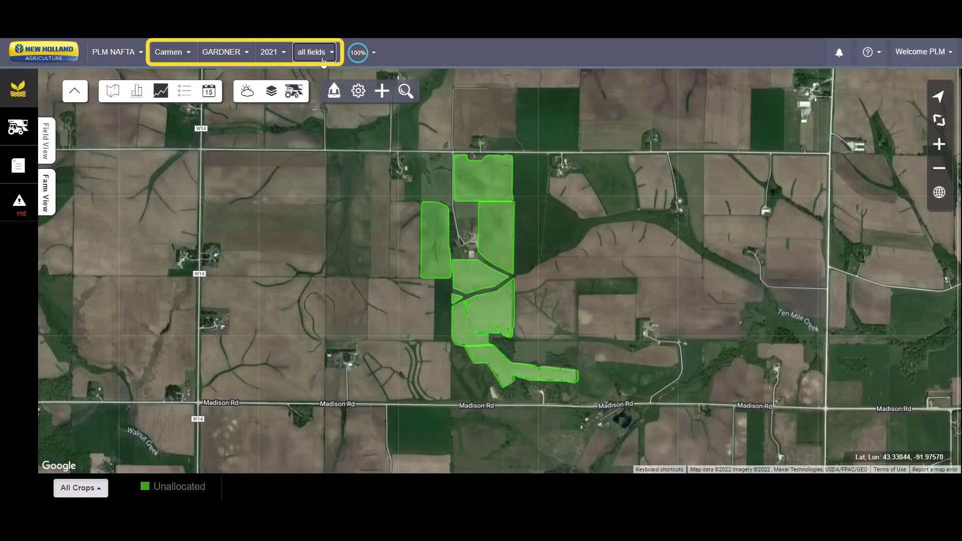
pyautogui.click(319, 55)
pyautogui.click(325, 128)
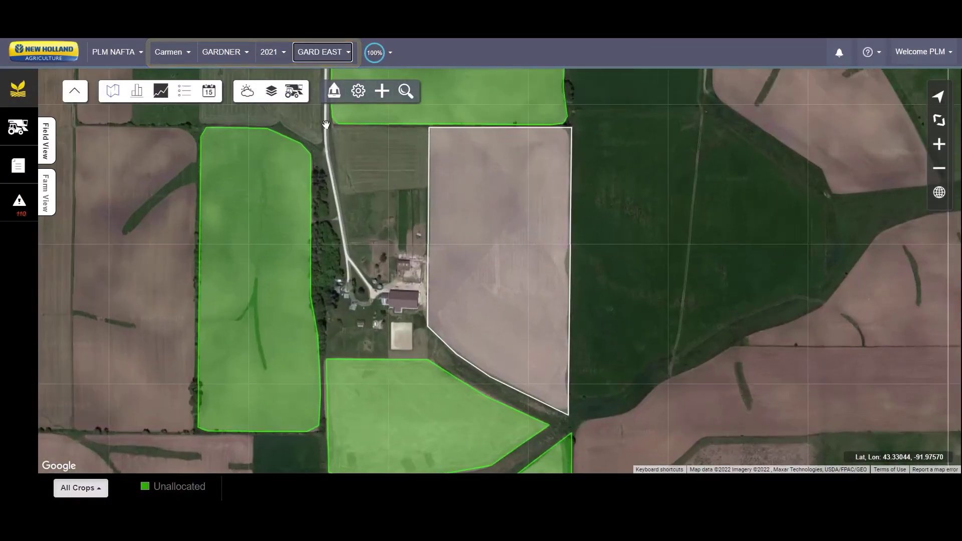